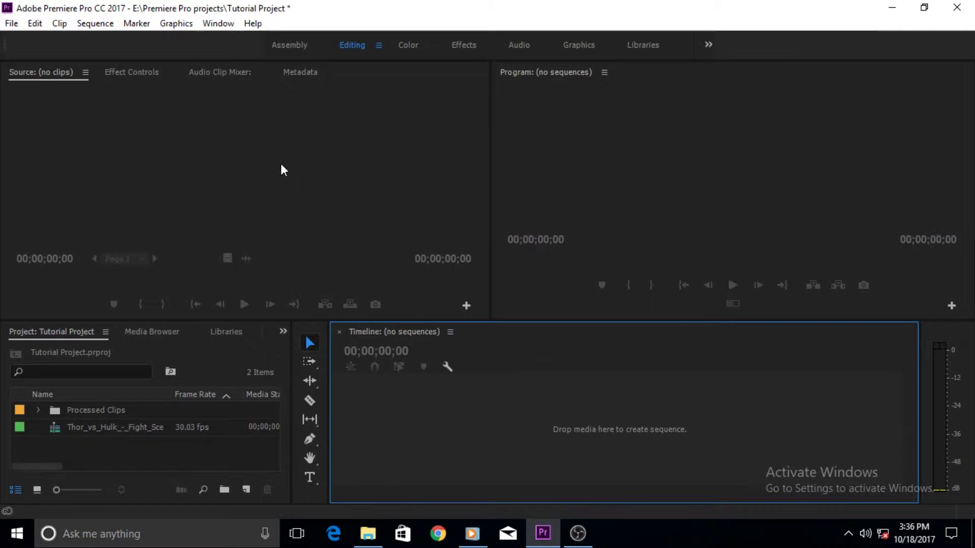
# Step: Create a new sequence from the Thor_vs_Hulk multi-camera source sequence and fit its full length in the timeline
pyautogui.click(121, 428)
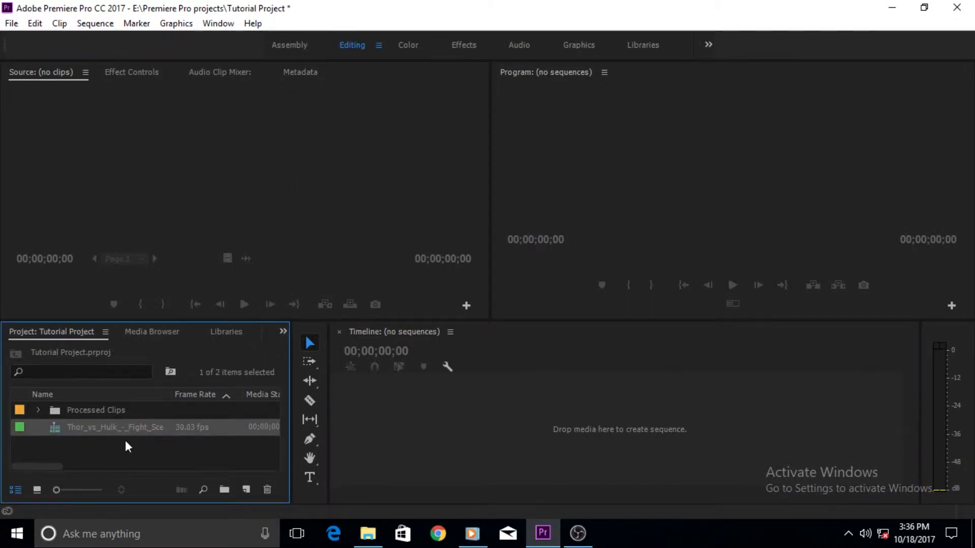
pyautogui.click(38, 409)
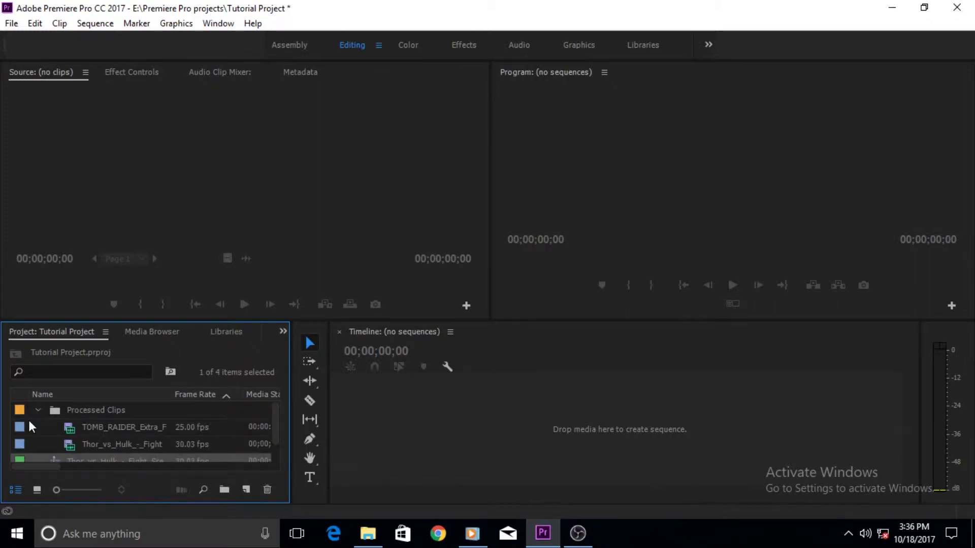
pyautogui.click(40, 410)
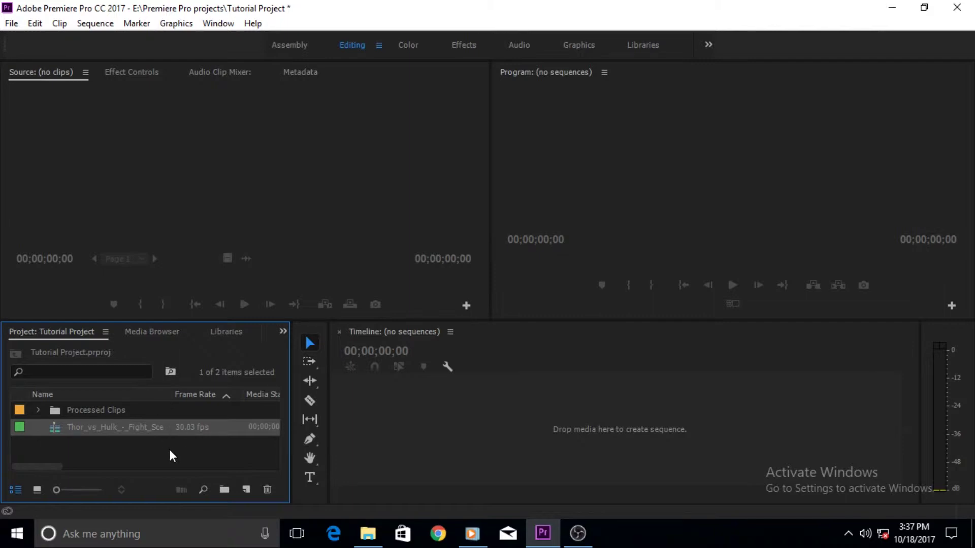
pyautogui.click(110, 443)
pyautogui.click(93, 423)
pyautogui.rightClick(85, 428)
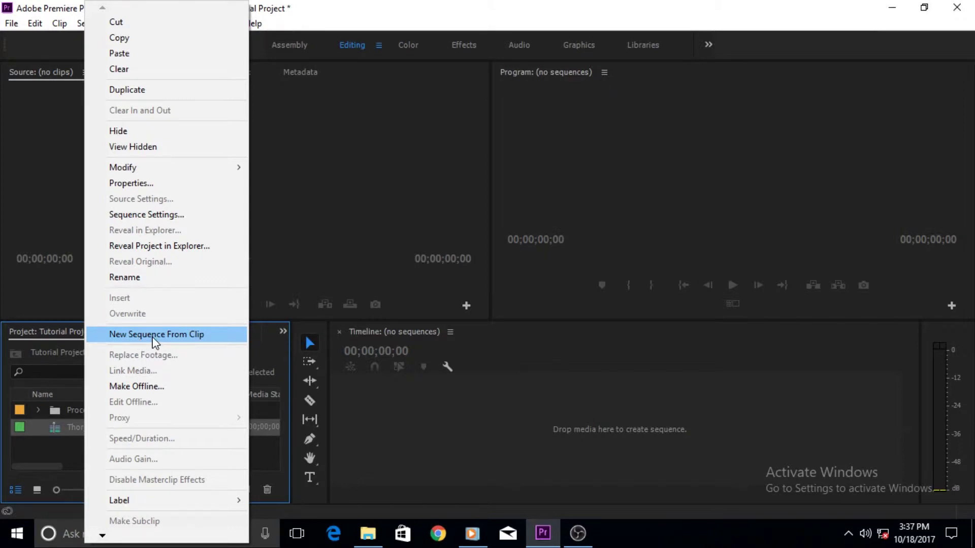
pyautogui.click(153, 338)
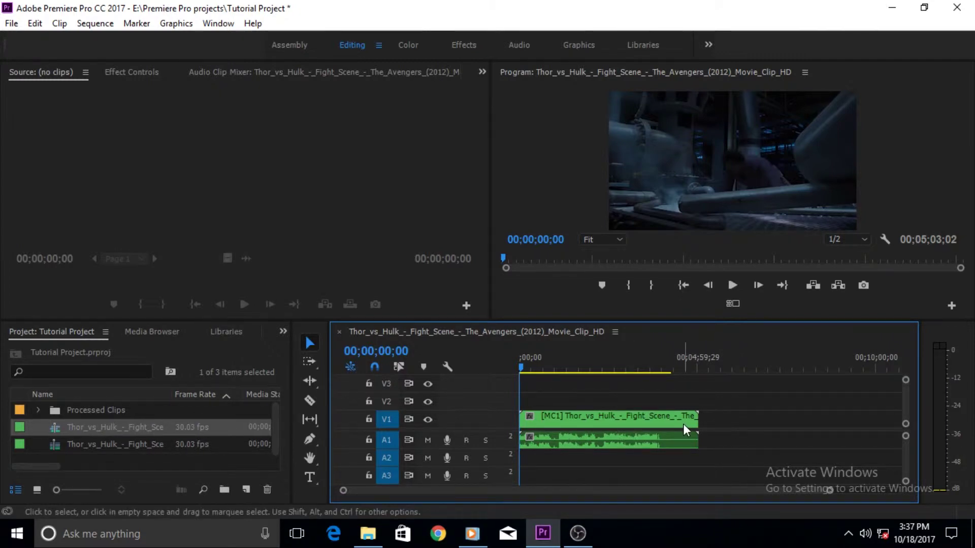
pyautogui.press('\\')
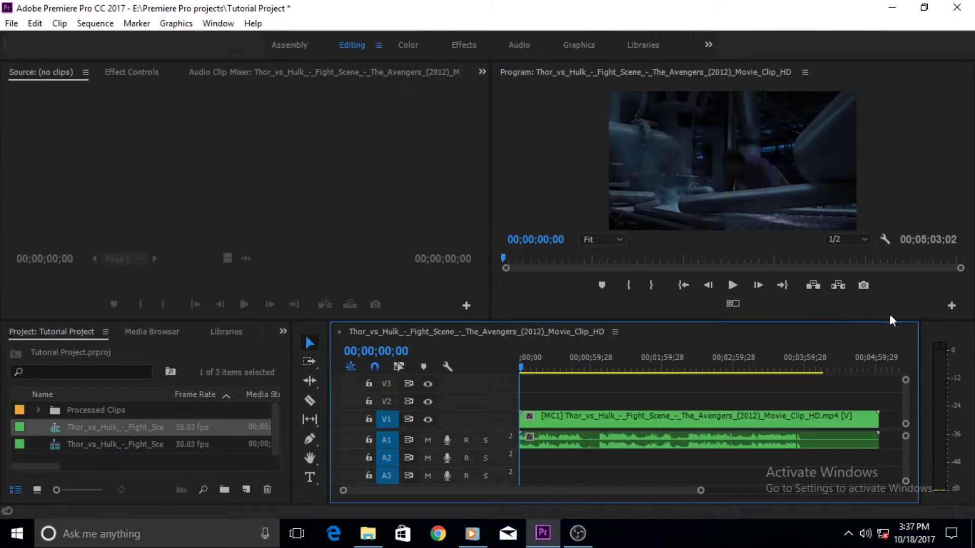
# Step: Remove the Toggle Multi-Camera View button from the Program monitor's transport controls and add it back
pyautogui.click(952, 306)
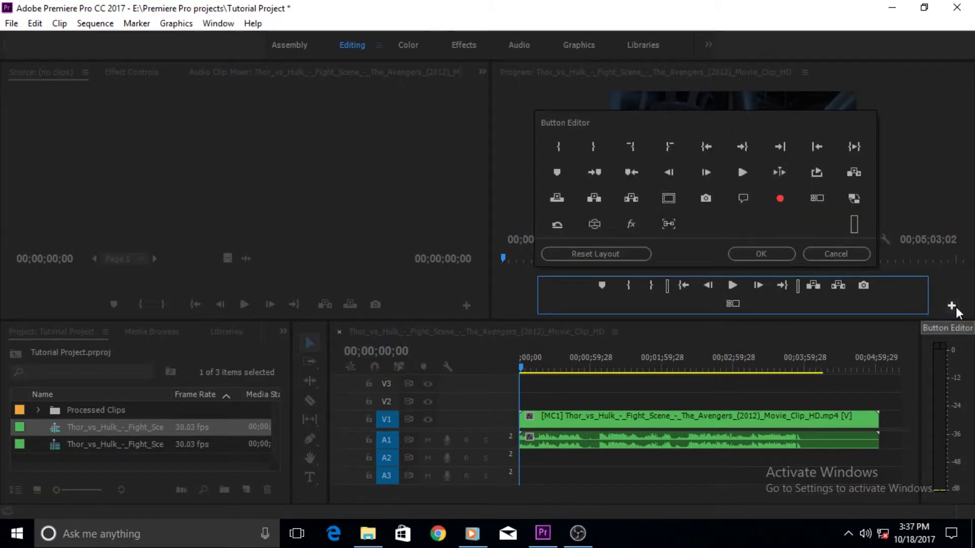
pyautogui.moveTo(821, 199); pyautogui.dragTo(750, 308)
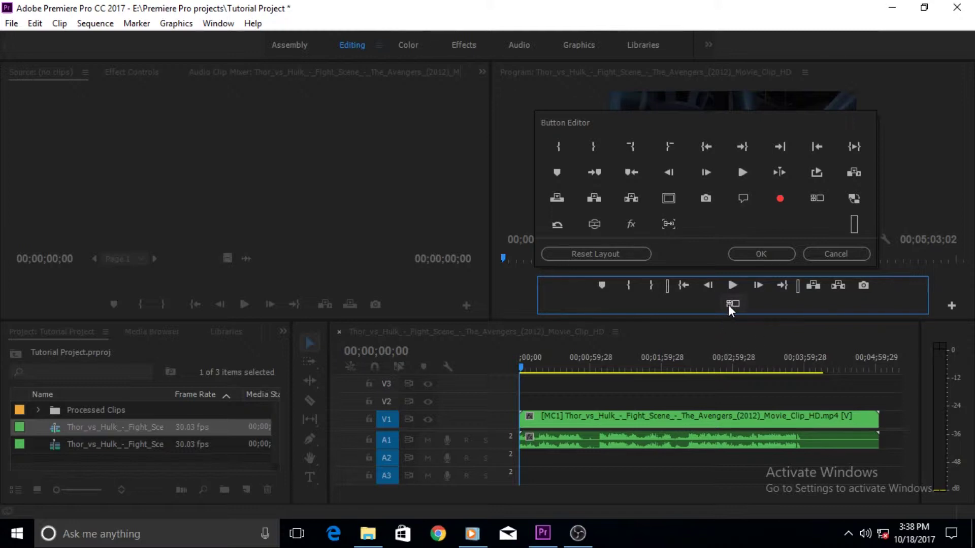
pyautogui.moveTo(733, 304); pyautogui.dragTo(742, 221)
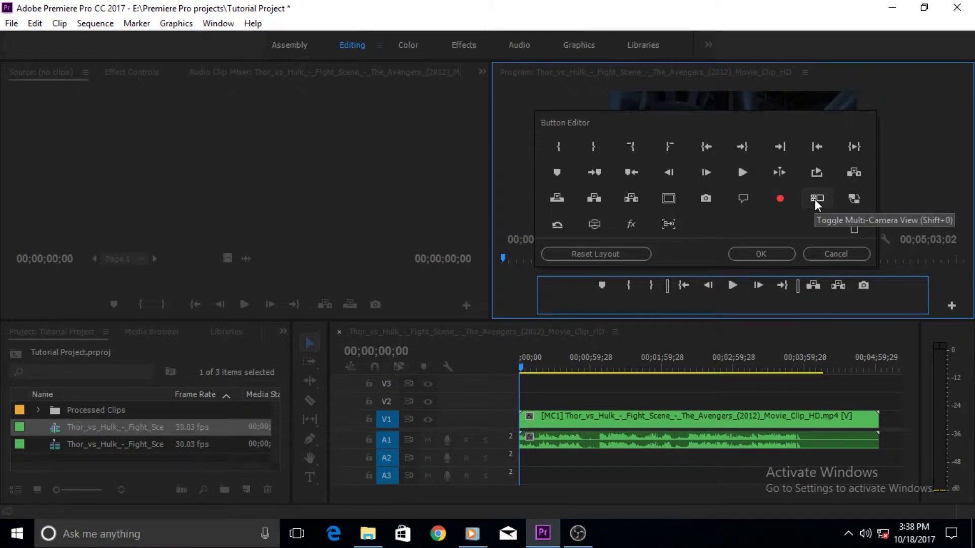
pyautogui.moveTo(814, 199); pyautogui.dragTo(736, 299)
pyautogui.click(763, 254)
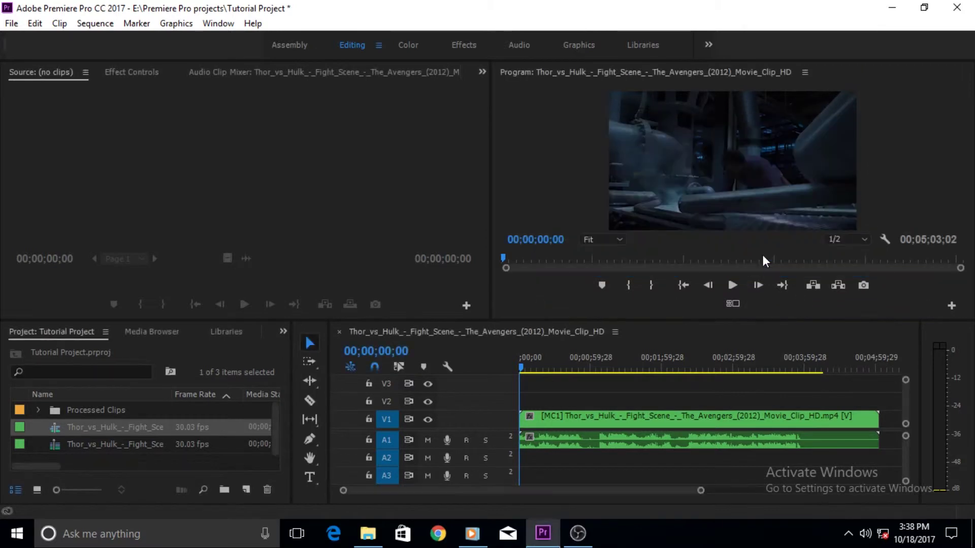
# Step: Turn on the multi-camera view in the Program monitor and enlarge the monitor at the expense of the Source monitor and timeline
pyautogui.click(736, 306)
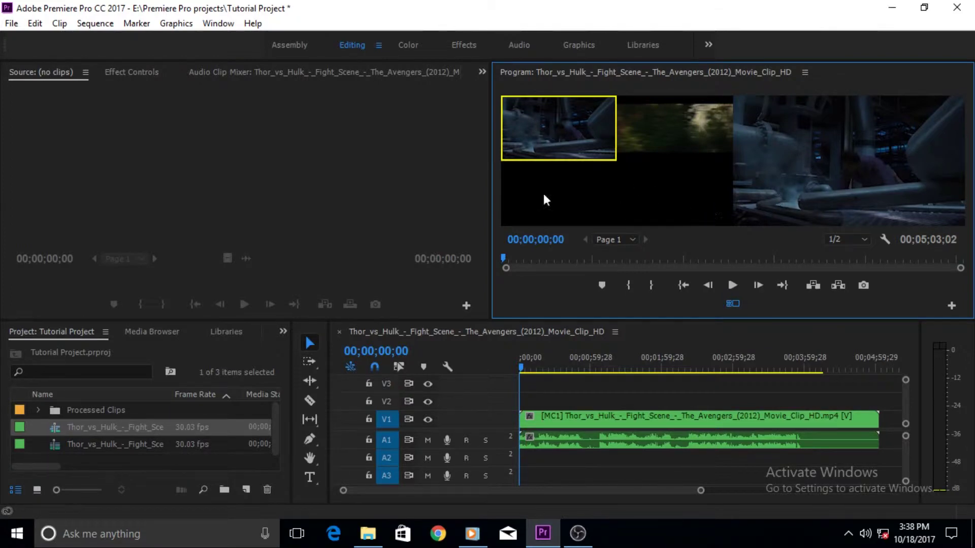
pyautogui.moveTo(490, 150); pyautogui.dragTo(219, 153)
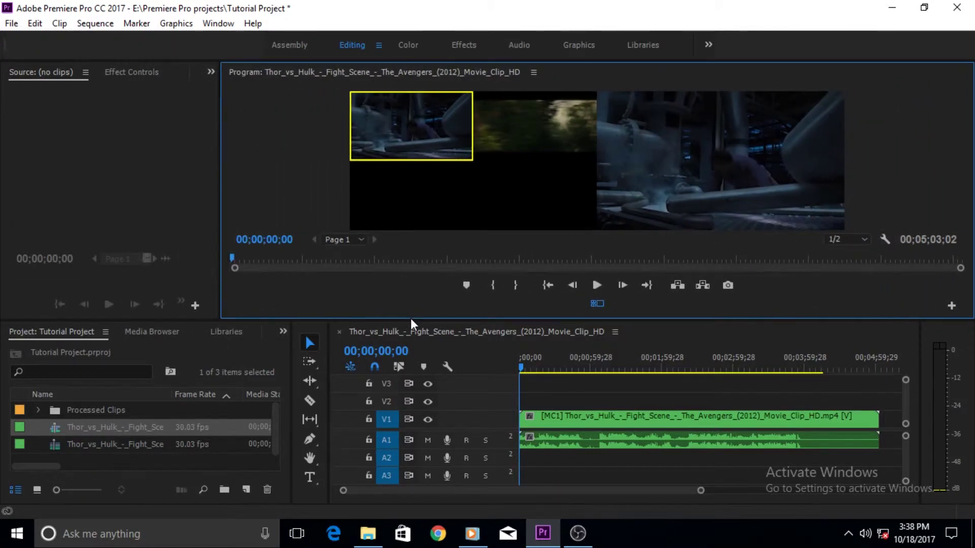
pyautogui.moveTo(401, 321); pyautogui.dragTo(391, 392)
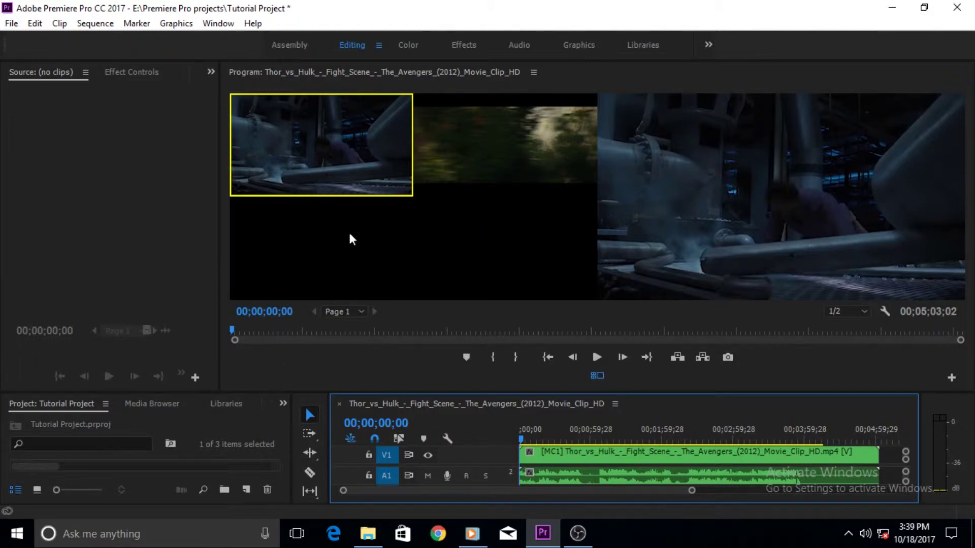
# Step: Preview about one second of the multi-camera sequence and mute audio track A1
pyautogui.click(597, 357)
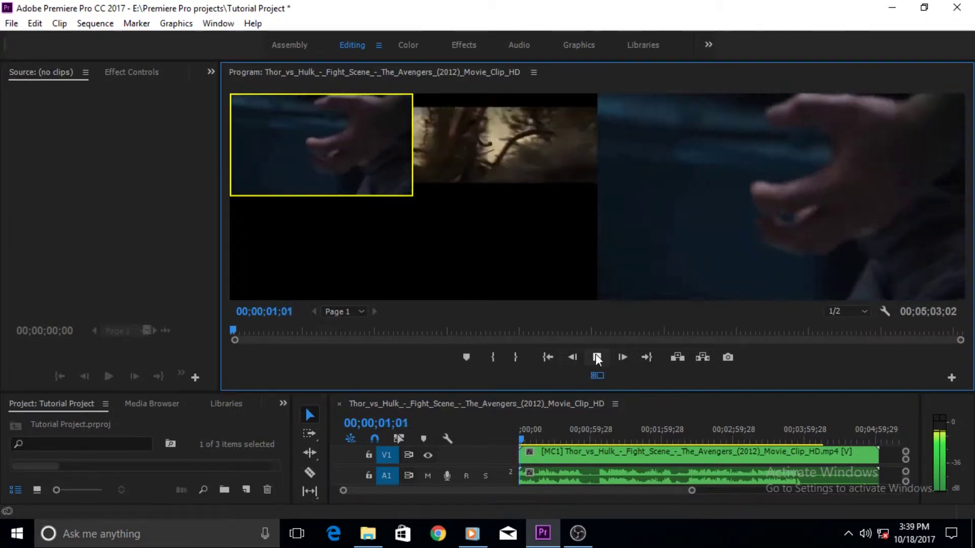
pyautogui.click(597, 358)
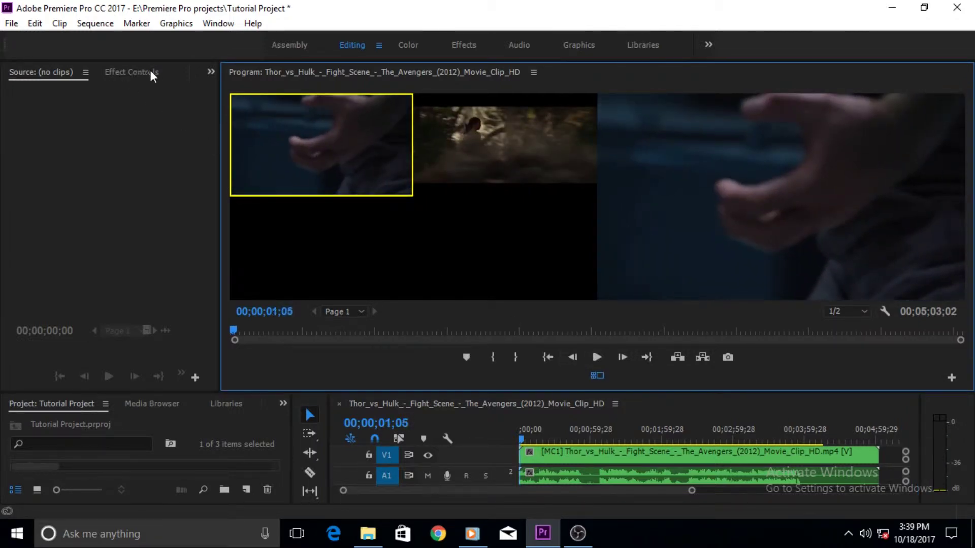
pyautogui.click(427, 477)
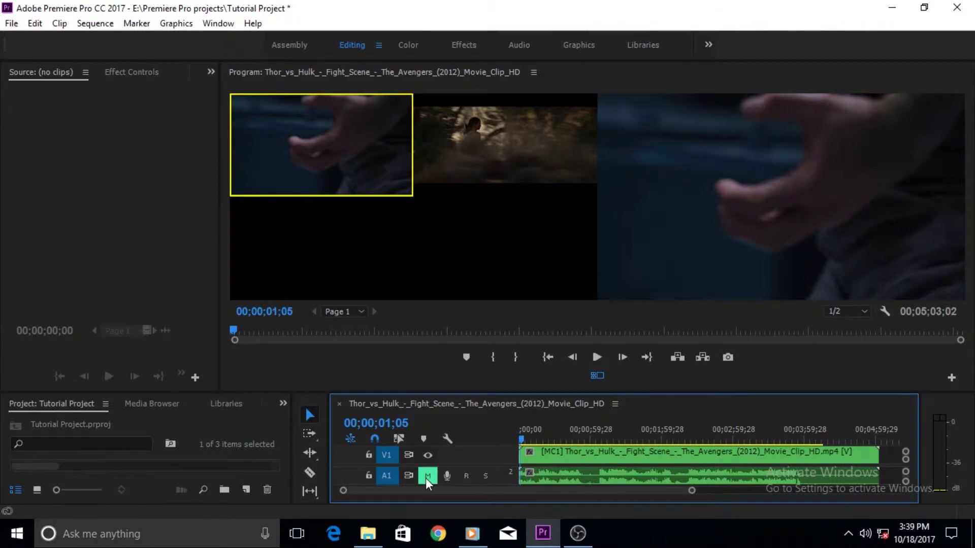
# Step: Record eight live camera switches during playback, alternating between the Tomb Raider and Thor vs Hulk angles, and stop at about 24 seconds
pyautogui.click(600, 360)
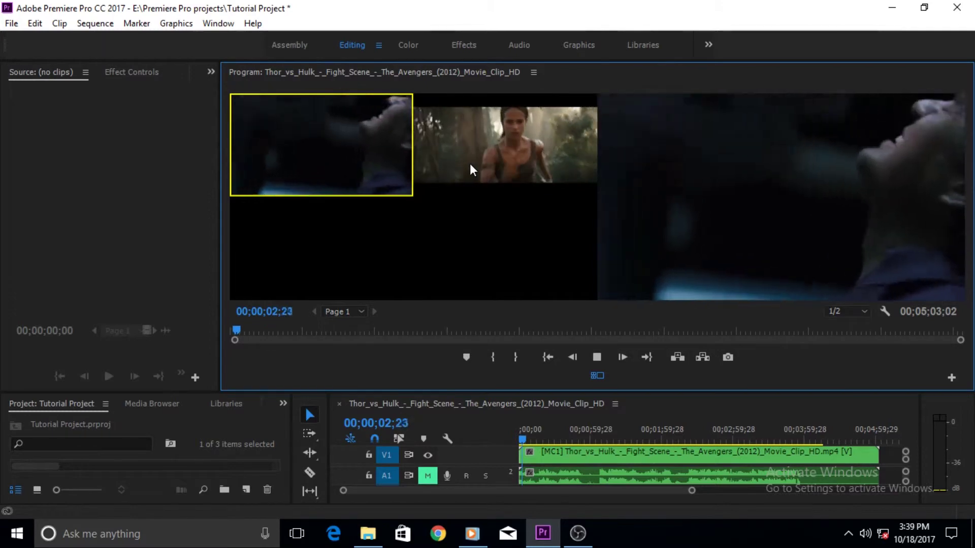
pyautogui.click(470, 165)
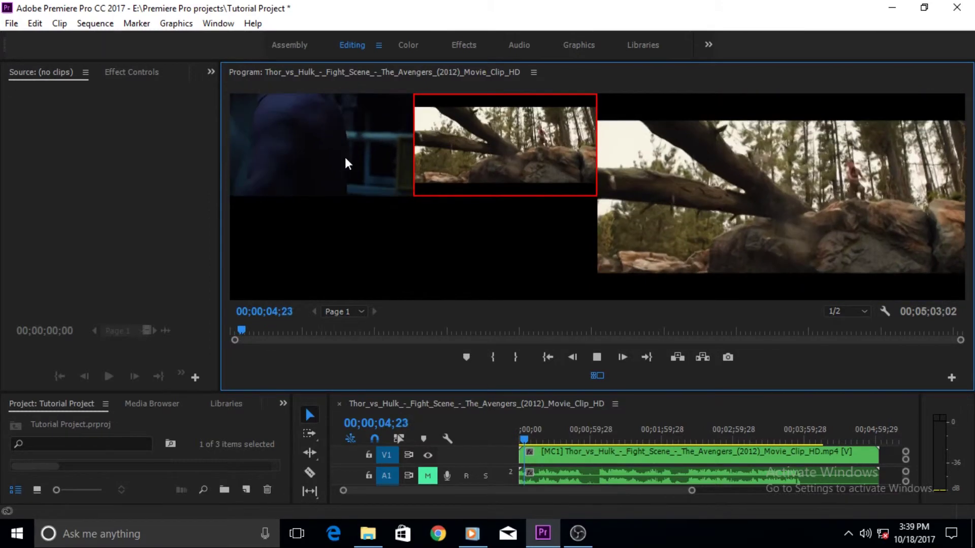
pyautogui.click(345, 159)
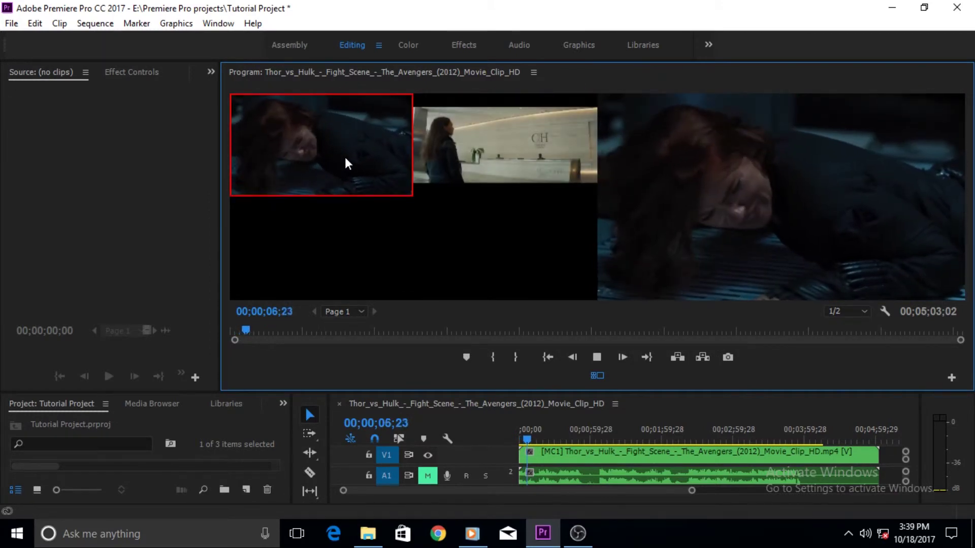
pyautogui.click(470, 154)
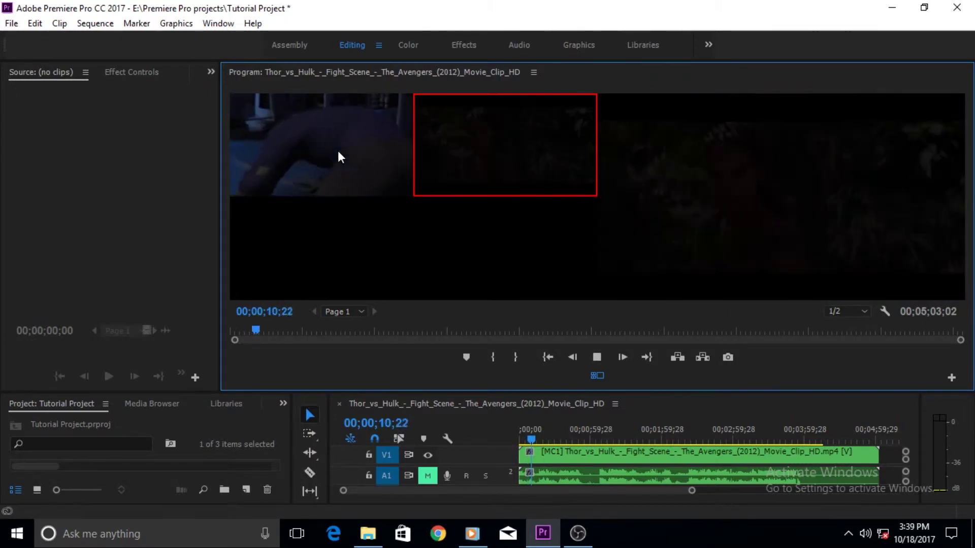
pyautogui.click(338, 152)
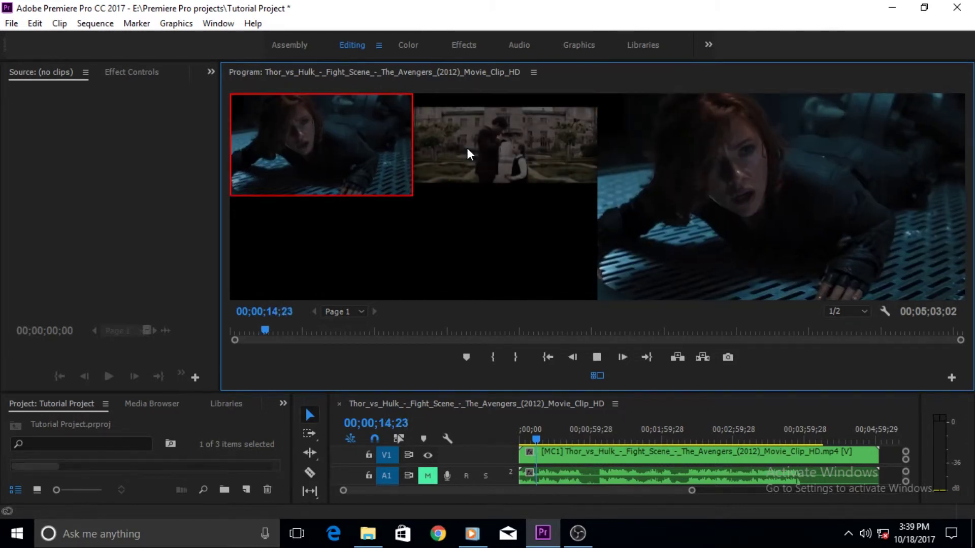
pyautogui.click(468, 149)
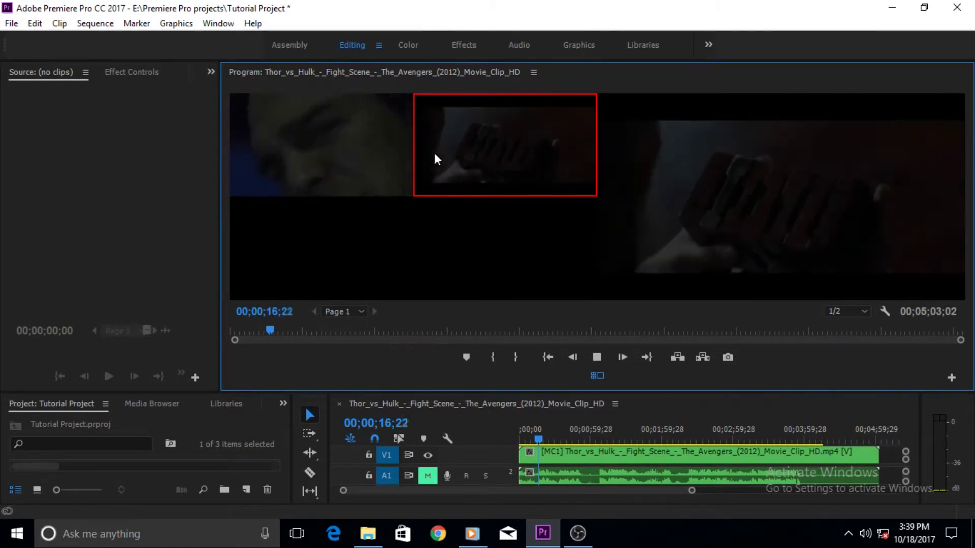
pyautogui.click(339, 156)
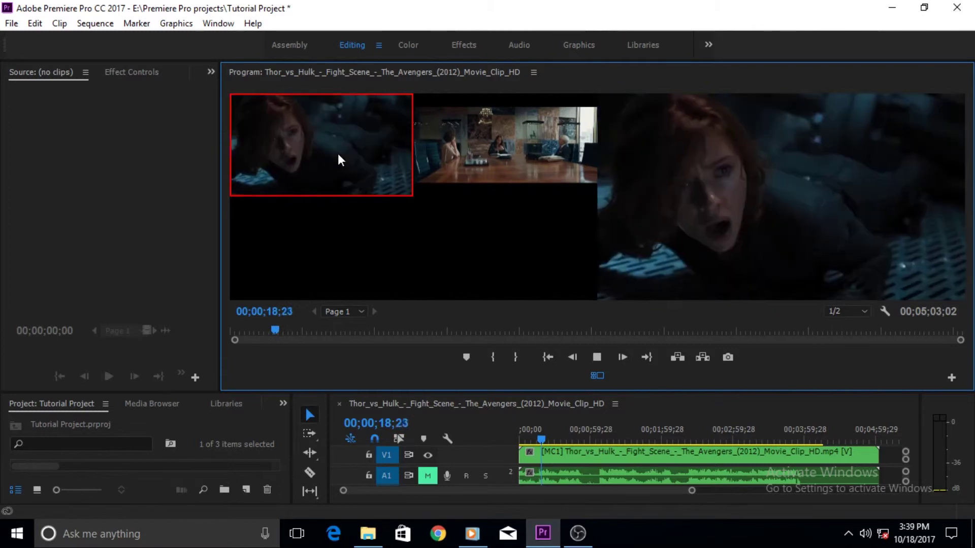
pyautogui.click(489, 161)
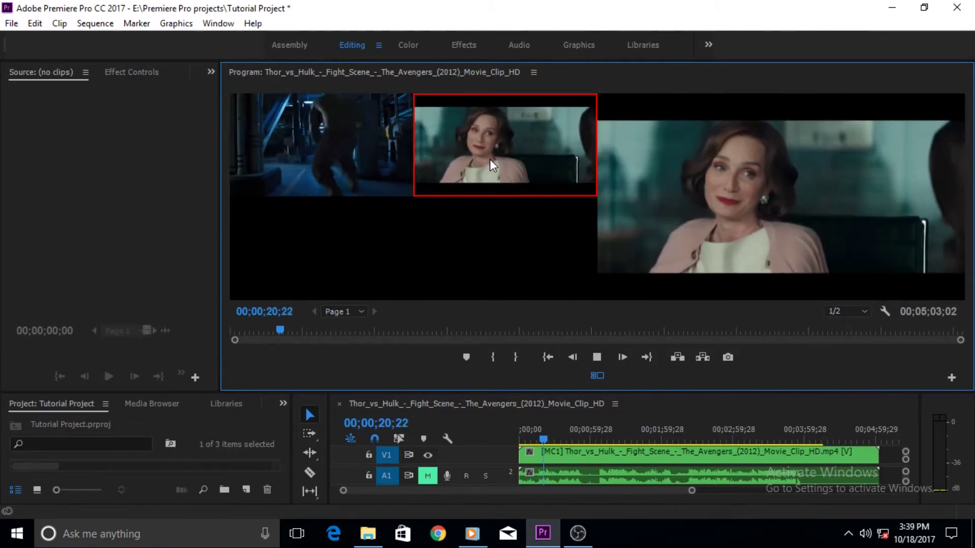
pyautogui.click(354, 160)
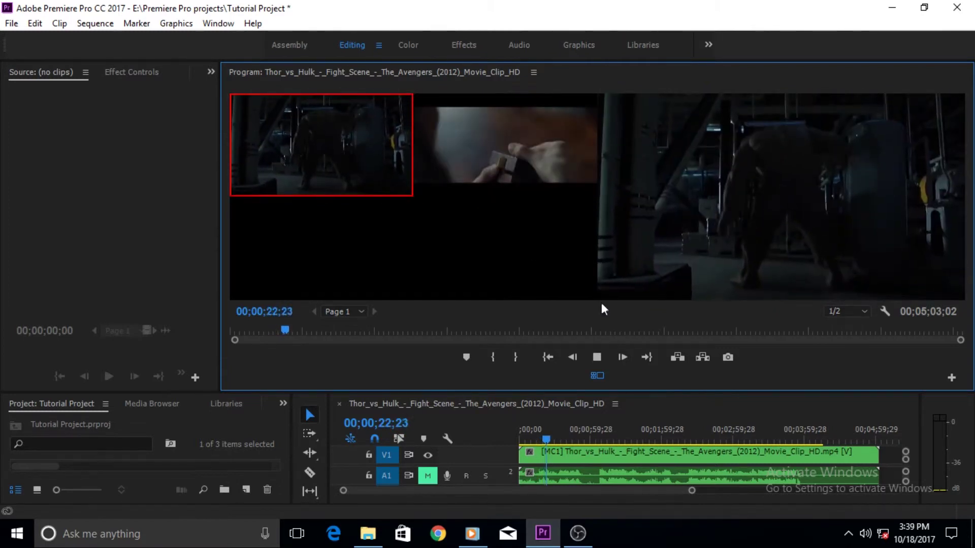
pyautogui.click(597, 358)
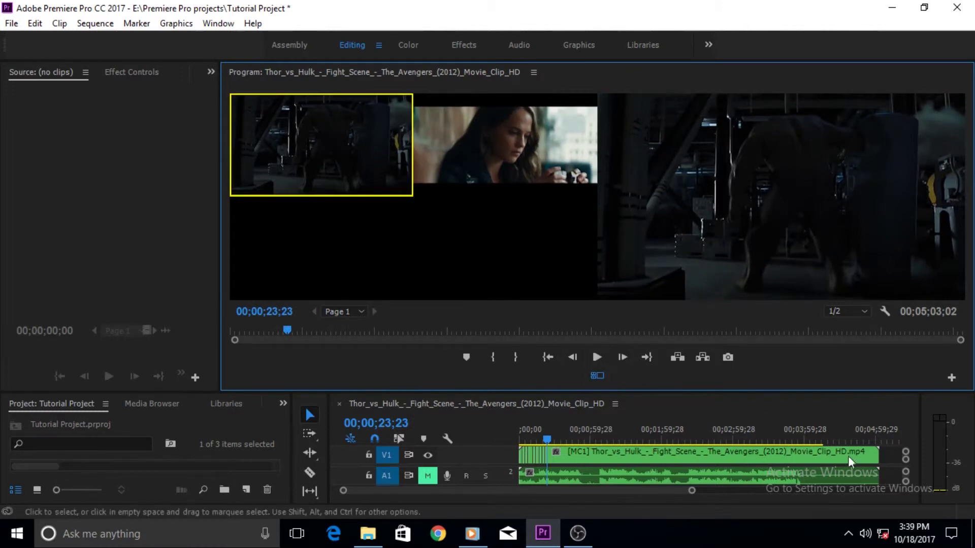
# Step: Return the playhead to the start of the sequence and play through the first camera cut, stopping at about 3.5 seconds
pyautogui.moveTo(551, 440); pyautogui.dragTo(507, 440)
pyautogui.moveTo(692, 491); pyautogui.dragTo(584, 503)
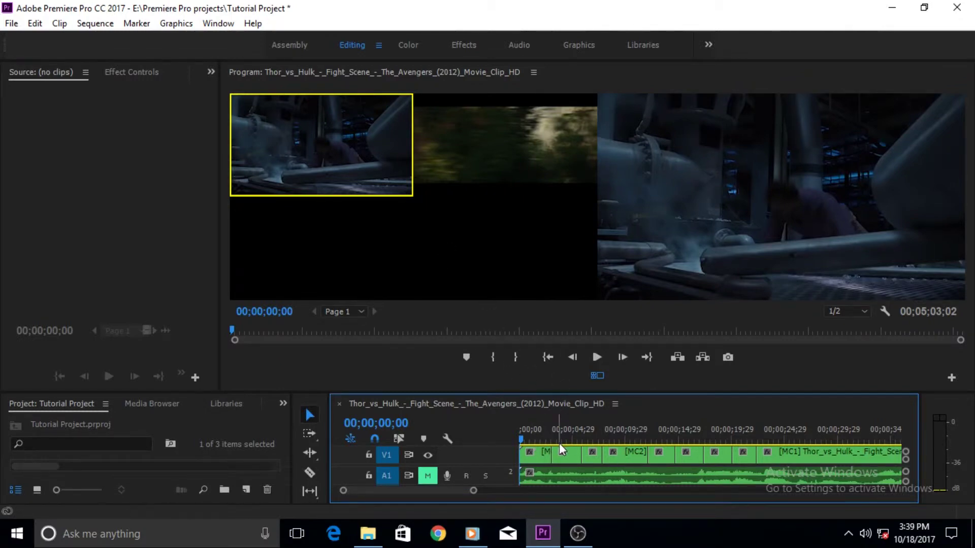
pyautogui.click(602, 361)
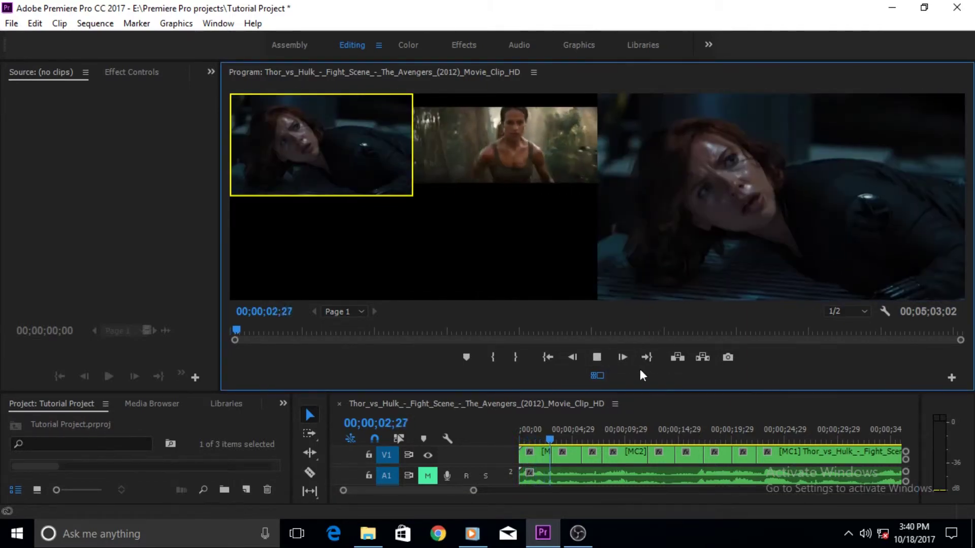
pyautogui.press('2')
pyautogui.click(598, 358)
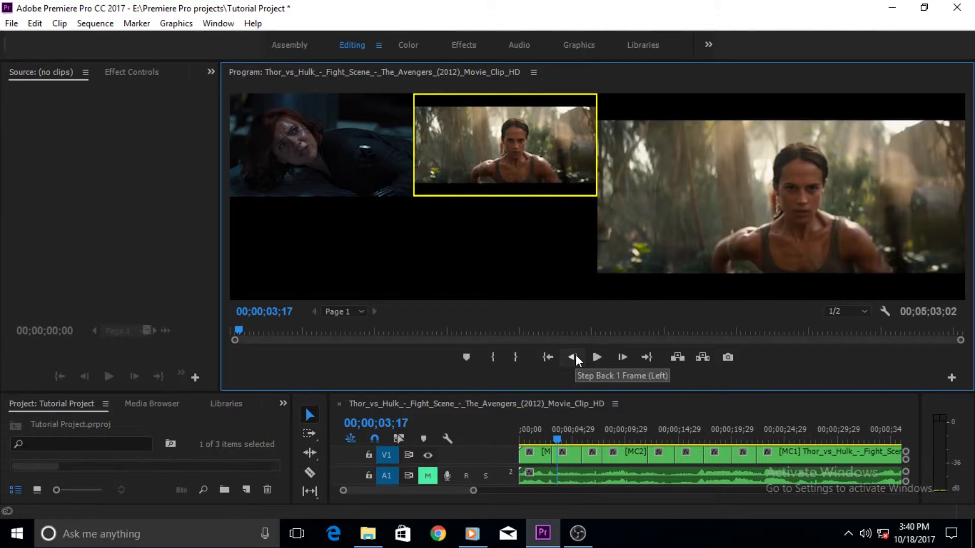
# Step: Review the camera cuts in the single-image view up to about 22 seconds, and restore the multi-camera view
pyautogui.hotkey('shift', '0')
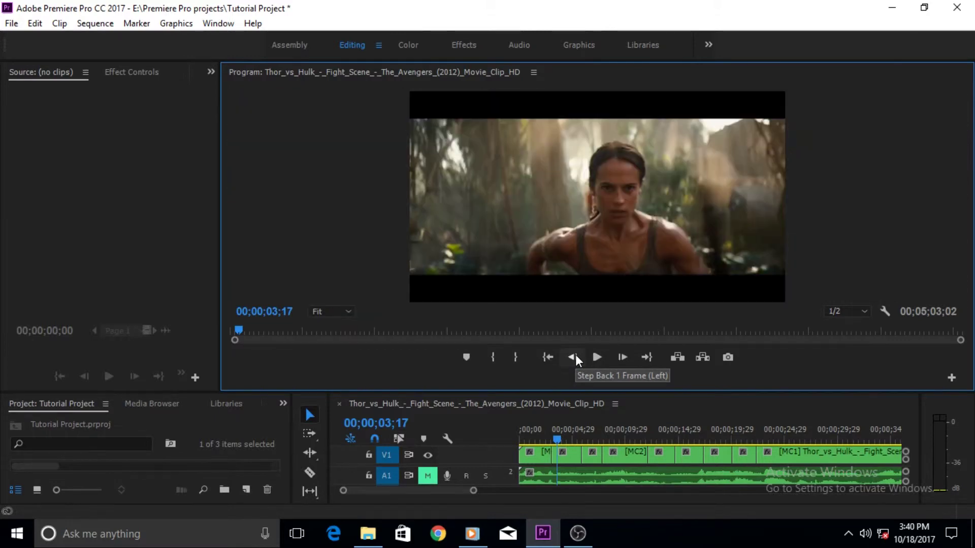
pyautogui.click(593, 358)
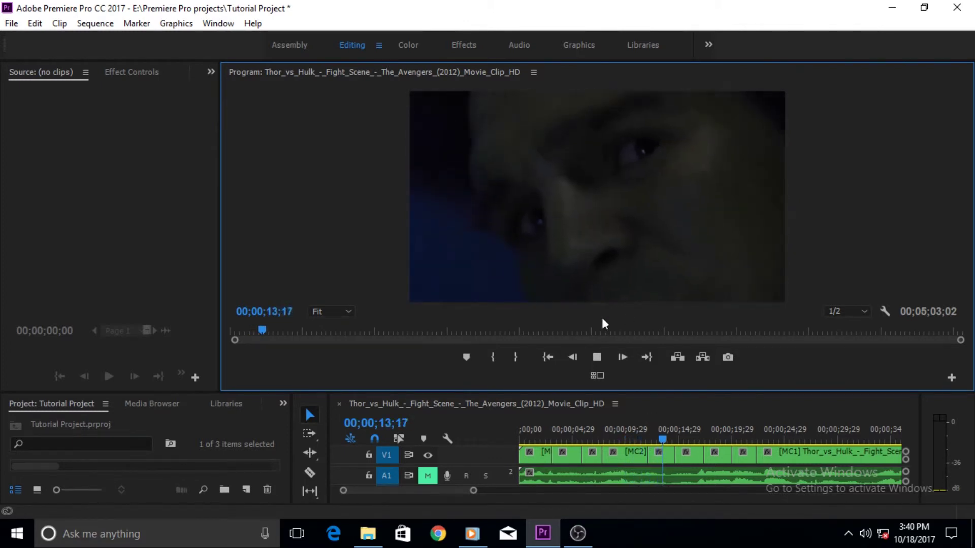
pyautogui.click(596, 358)
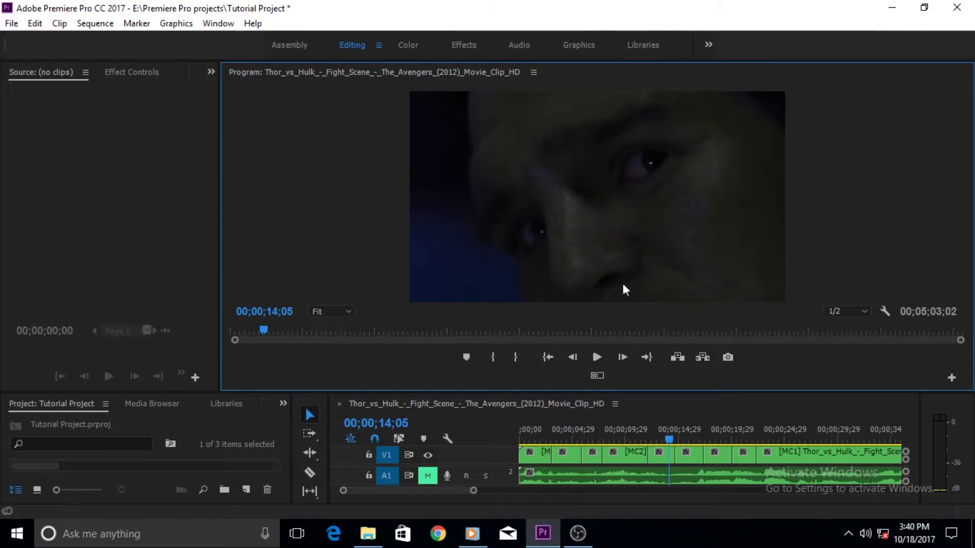
pyautogui.click(596, 358)
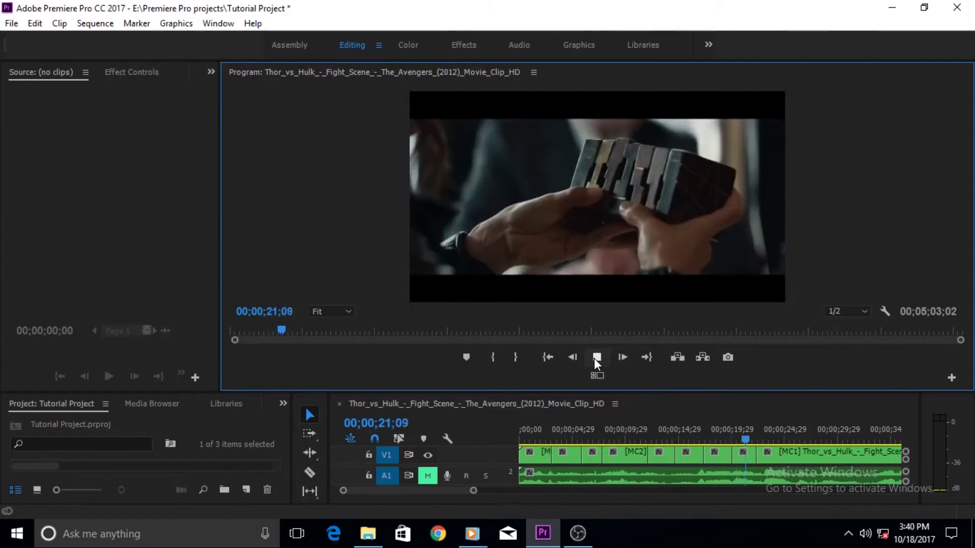
pyautogui.click(596, 357)
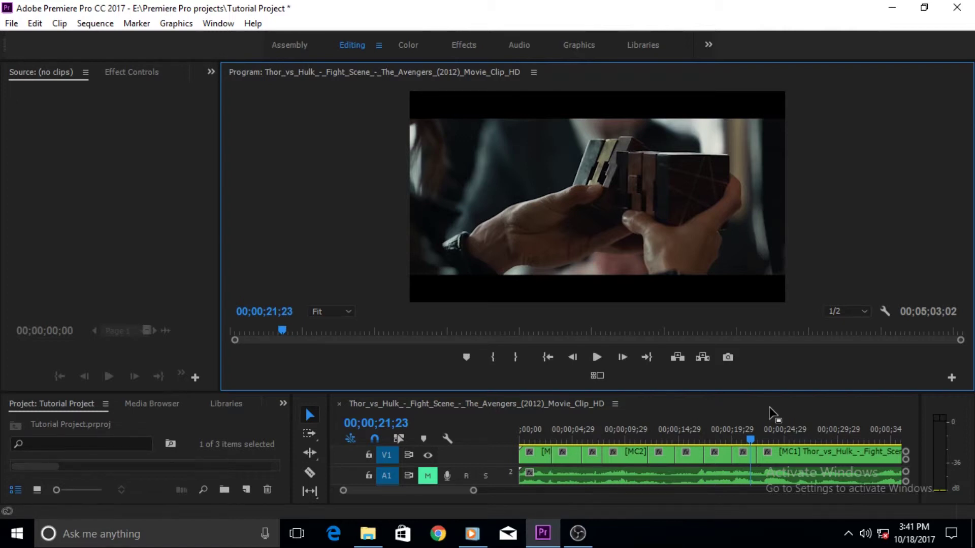
pyautogui.click(598, 376)
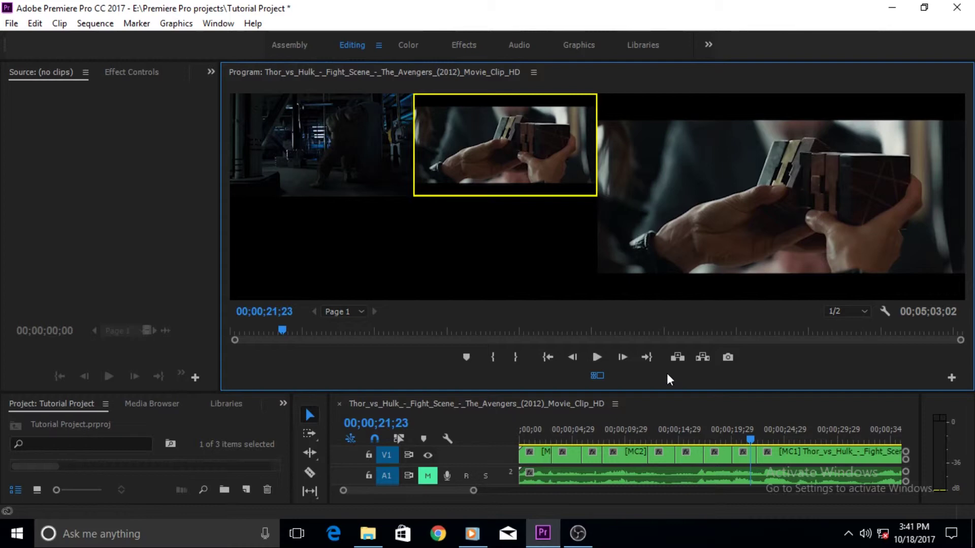
# Step: From about 22 seconds, record live camera switches during playback between the Tomb Raider and Thor vs Hulk angles, stopping at about 31 seconds
pyautogui.moveTo(752, 440)
pyautogui.mouseDown()
pyautogui.moveTo(533, 443)
pyautogui.moveTo(757, 434)
pyautogui.mouseUp()
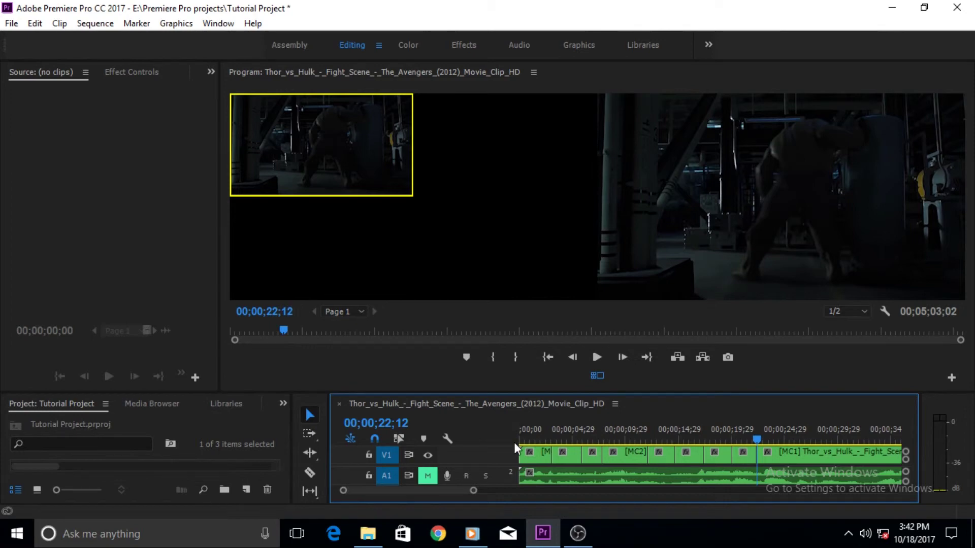
pyautogui.click(599, 357)
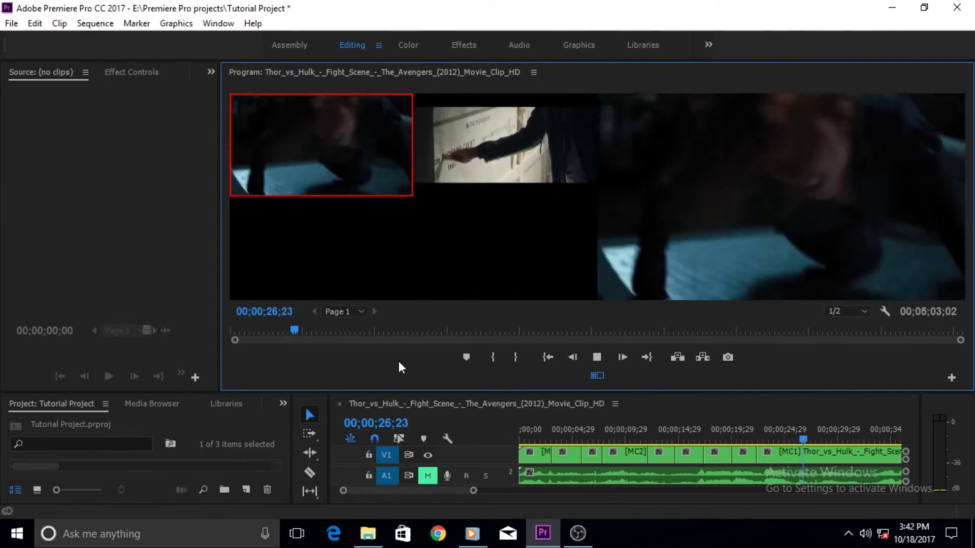
pyautogui.press('2')
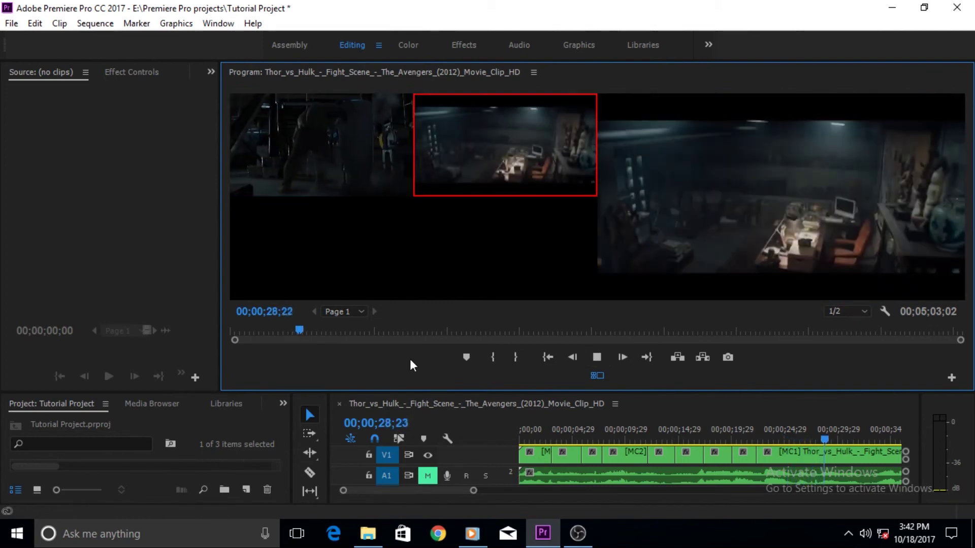
pyautogui.press('1')
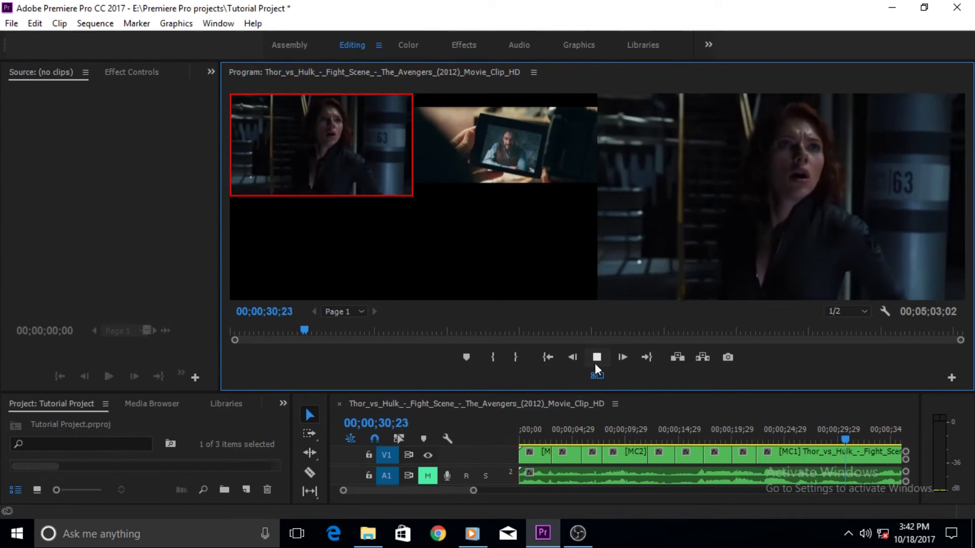
pyautogui.click(597, 357)
# Step: Return the playhead to about 22 seconds and play back the newly recorded camera cuts
pyautogui.click(851, 440)
pyautogui.press('Left')
pyautogui.press('Left')
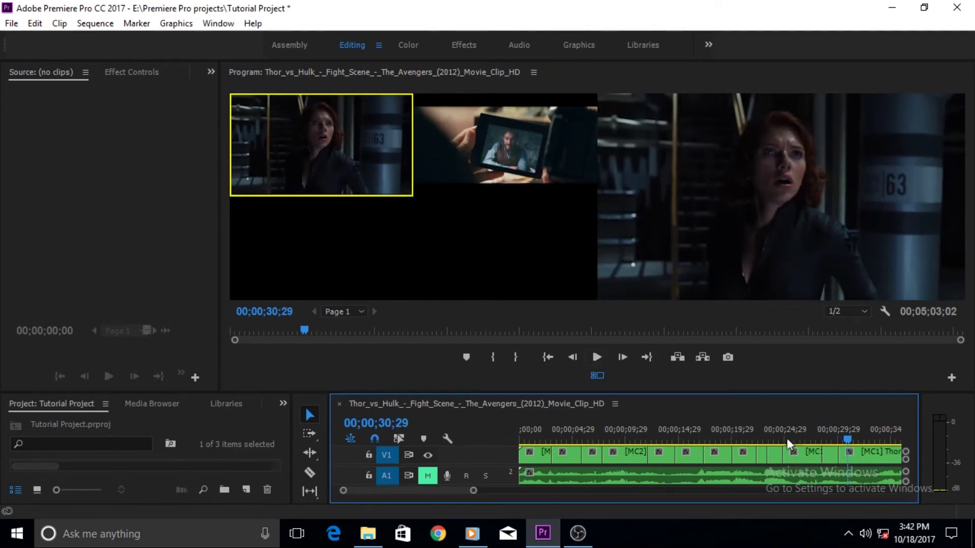
pyautogui.click(758, 440)
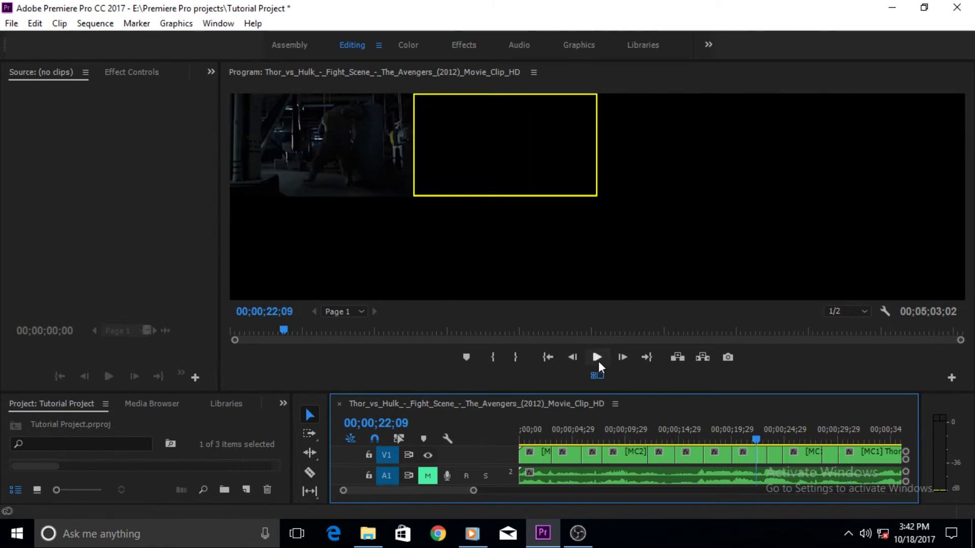
pyautogui.click(596, 361)
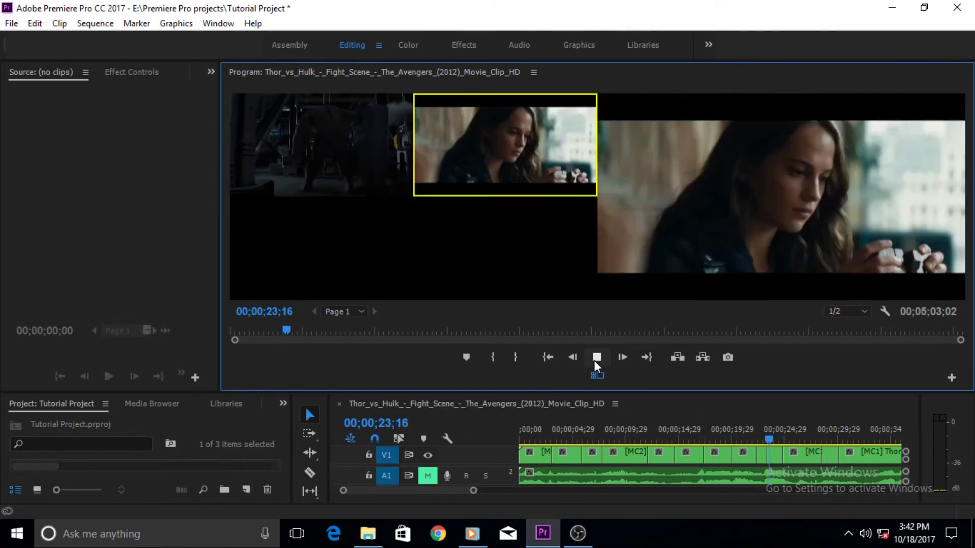
pyautogui.press('1')
pyautogui.click(595, 361)
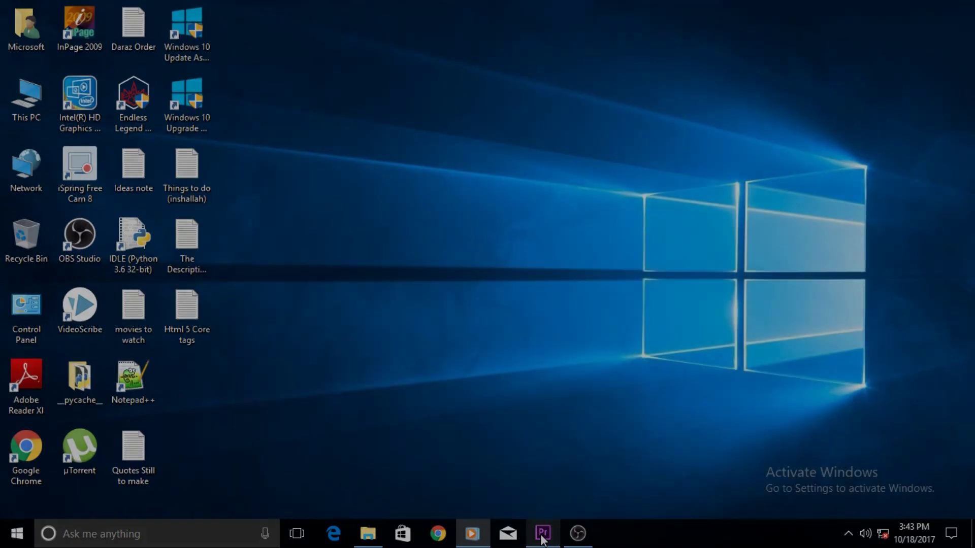
pyautogui.rightClick(419, 173)
pyautogui.click(456, 216)
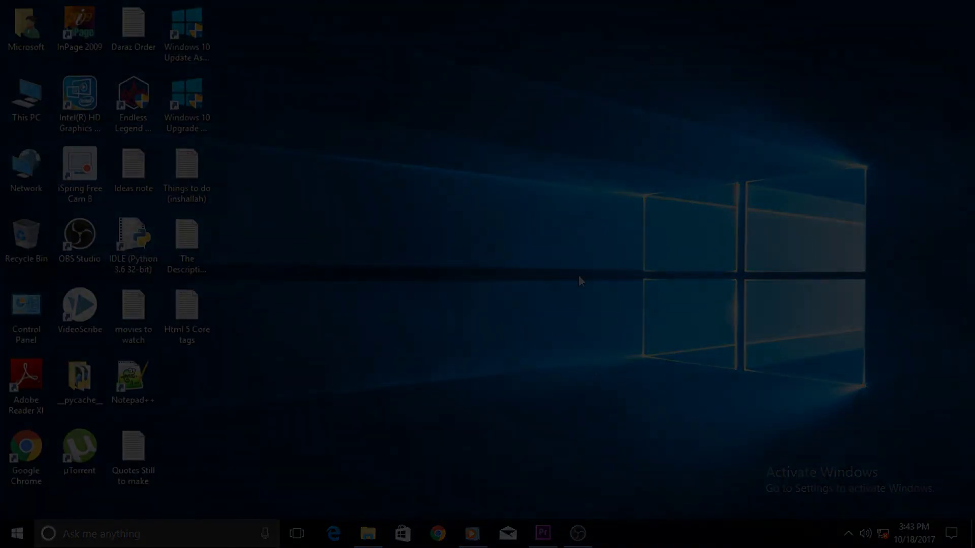